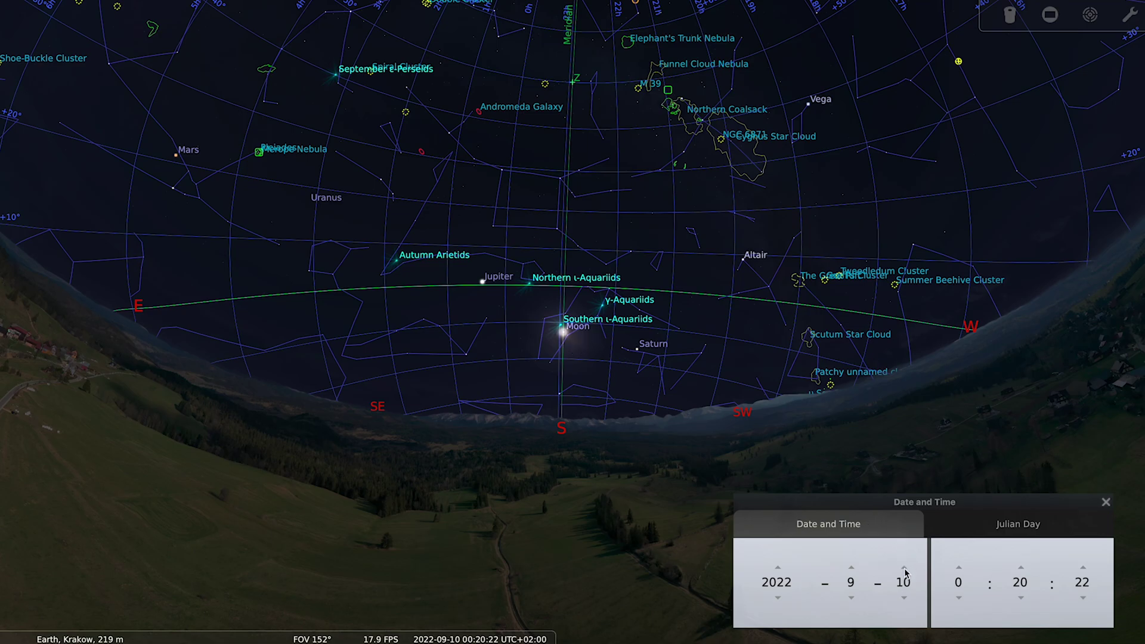
Step Stellarium's date back three days and forward again, nudging the sky view slightly.
left_click(904, 598)
left_click(904, 598)
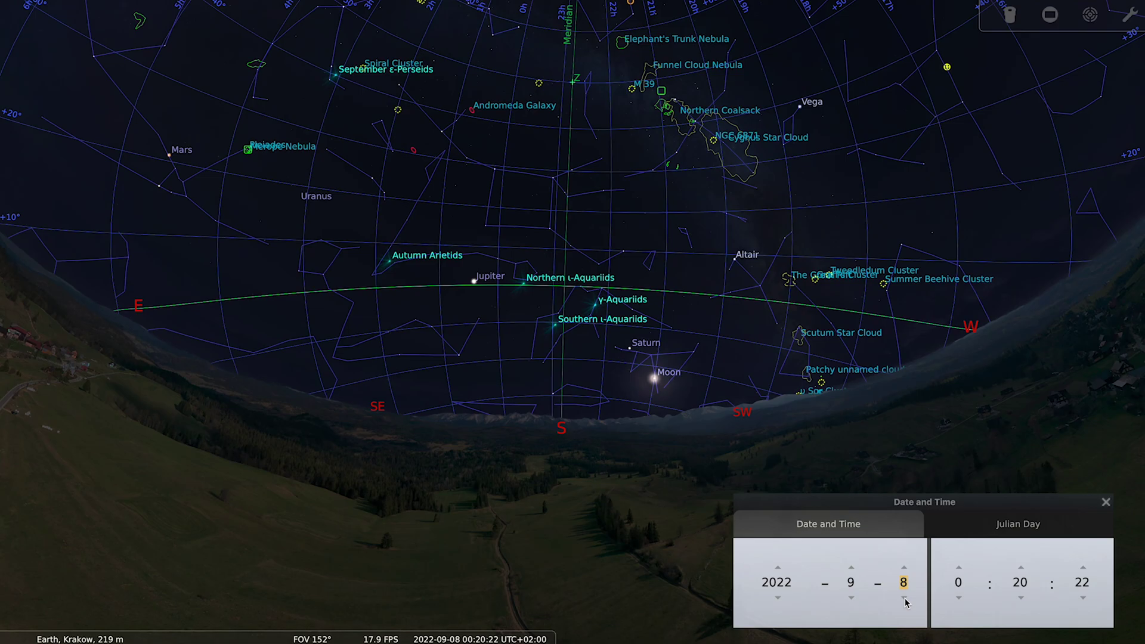
left_click(904, 598)
left_click(905, 598)
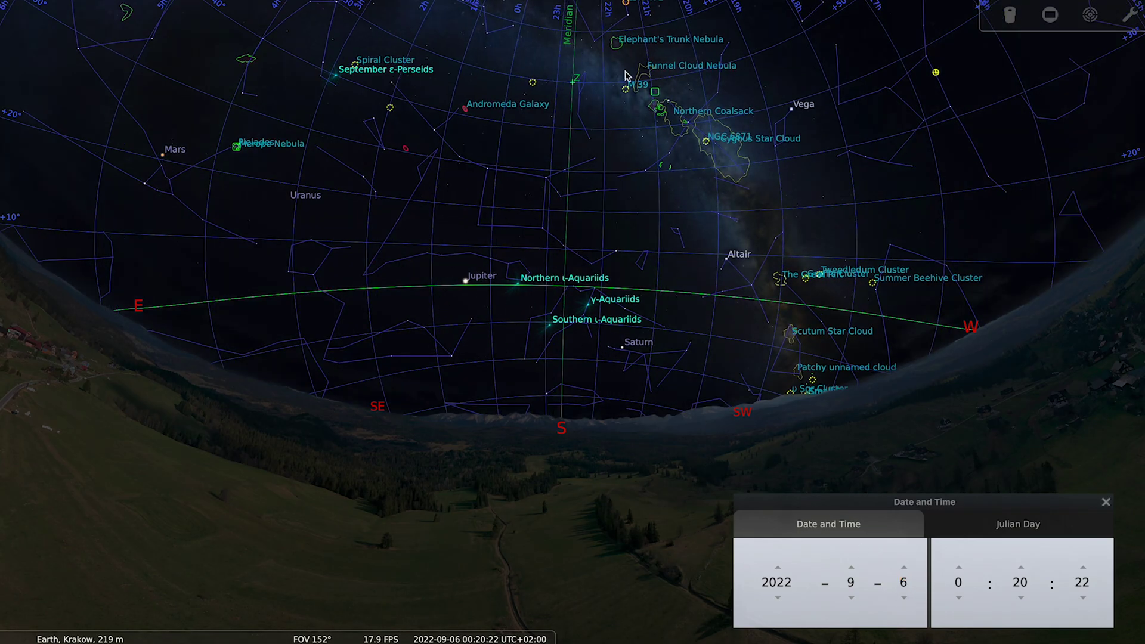
left_click(904, 569)
left_click(904, 568)
left_click(904, 568)
left_click(904, 568)
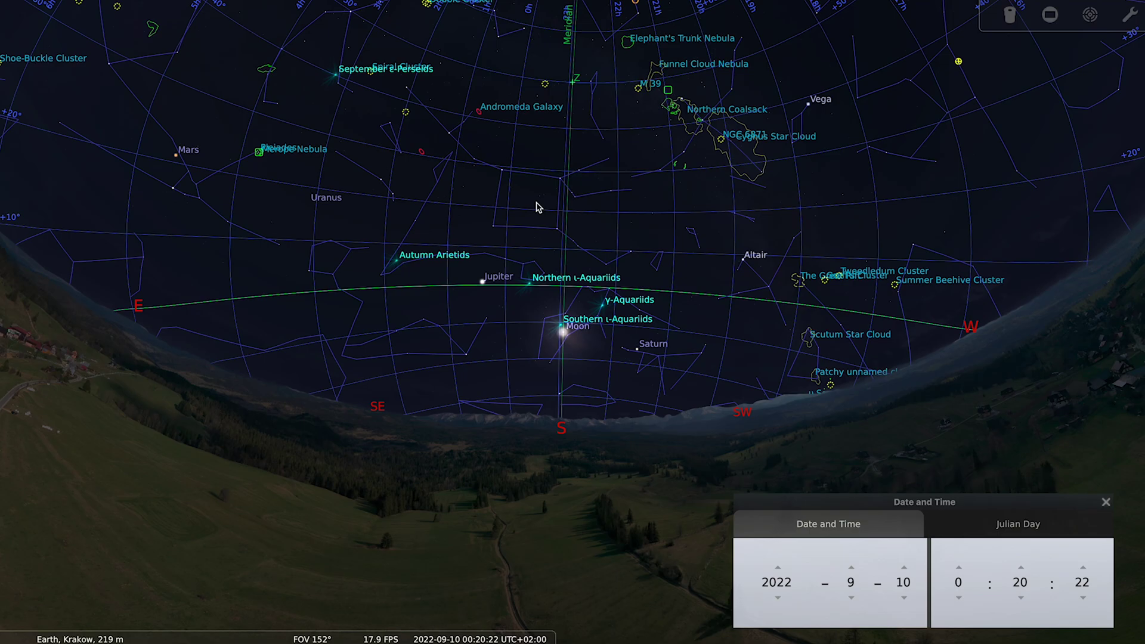
left_click(604, 245)
left_click_drag(604, 246, 608, 246)
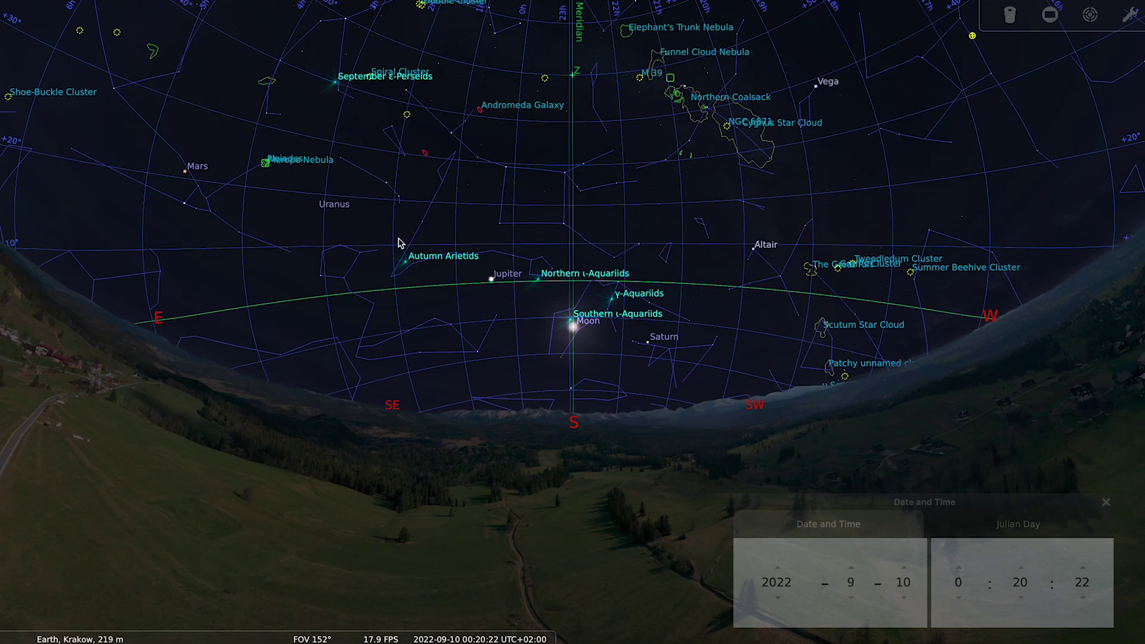
Move the simulated date from 10 September back to 4 September 2022, keeping 00:20:22.
left_click(905, 598)
left_click(905, 598)
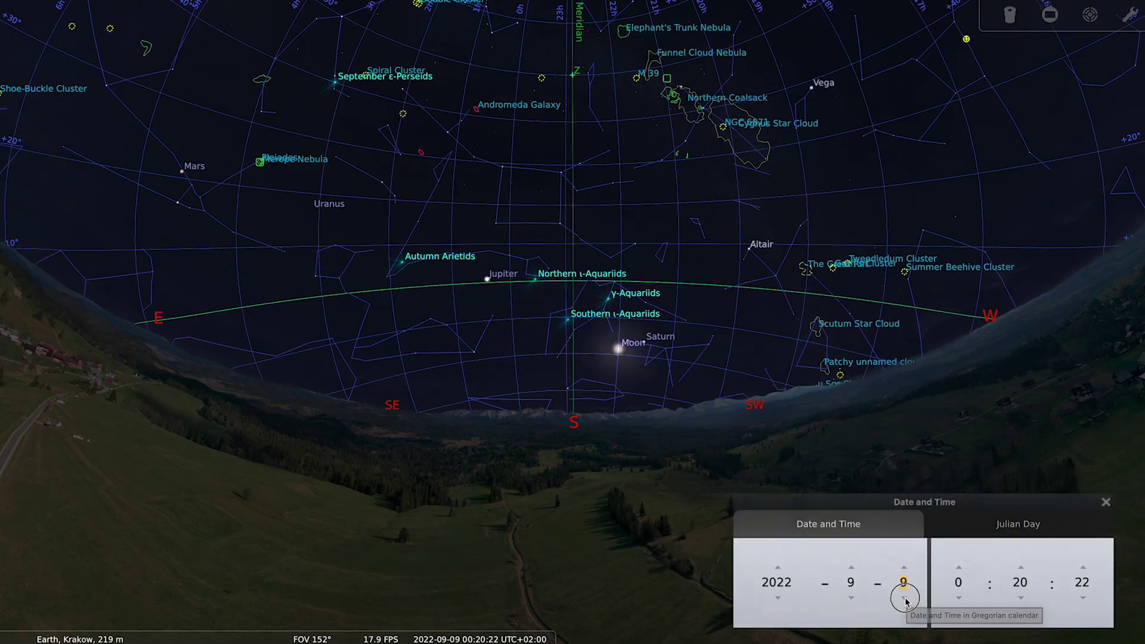
left_click(905, 598)
left_click(904, 598)
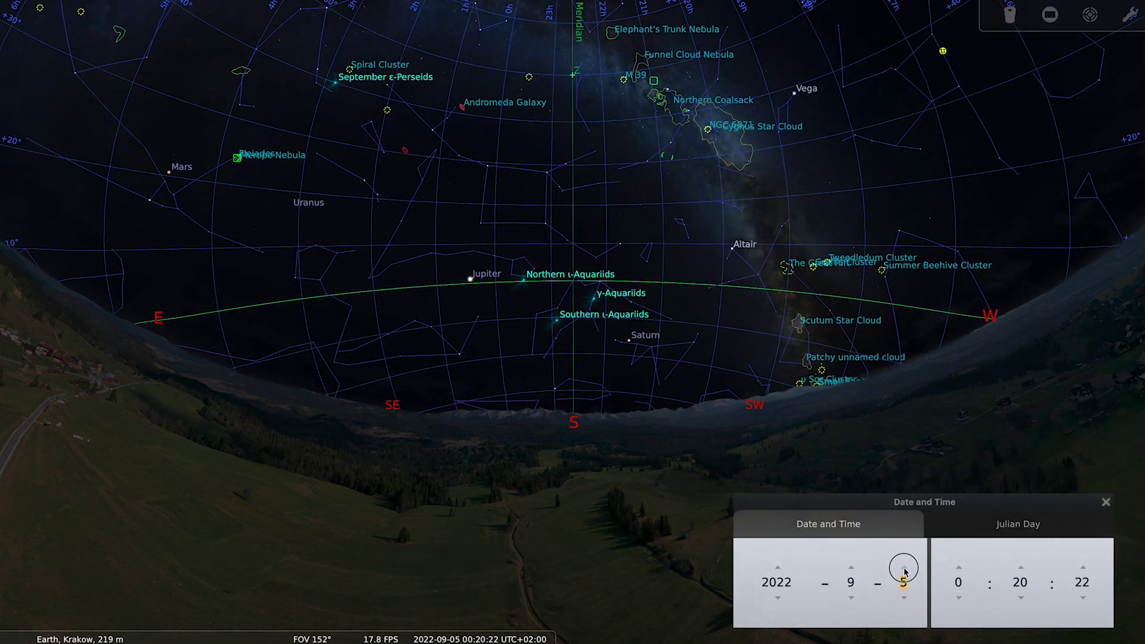
left_click(905, 568)
left_click(904, 568)
left_click(904, 569)
left_click(904, 568)
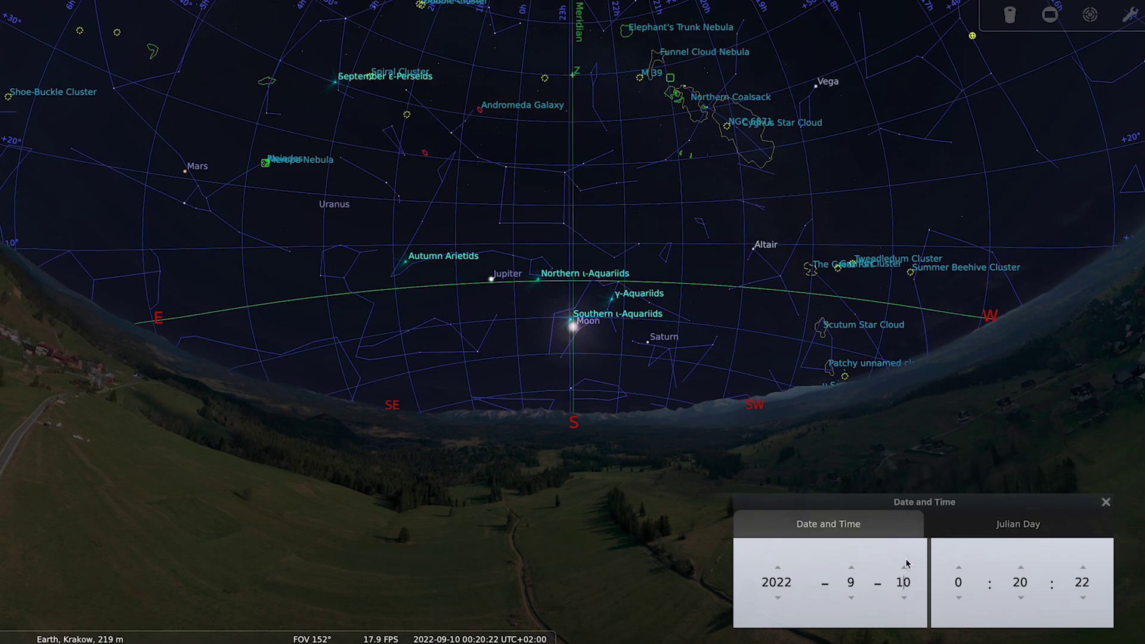
left_click(904, 602)
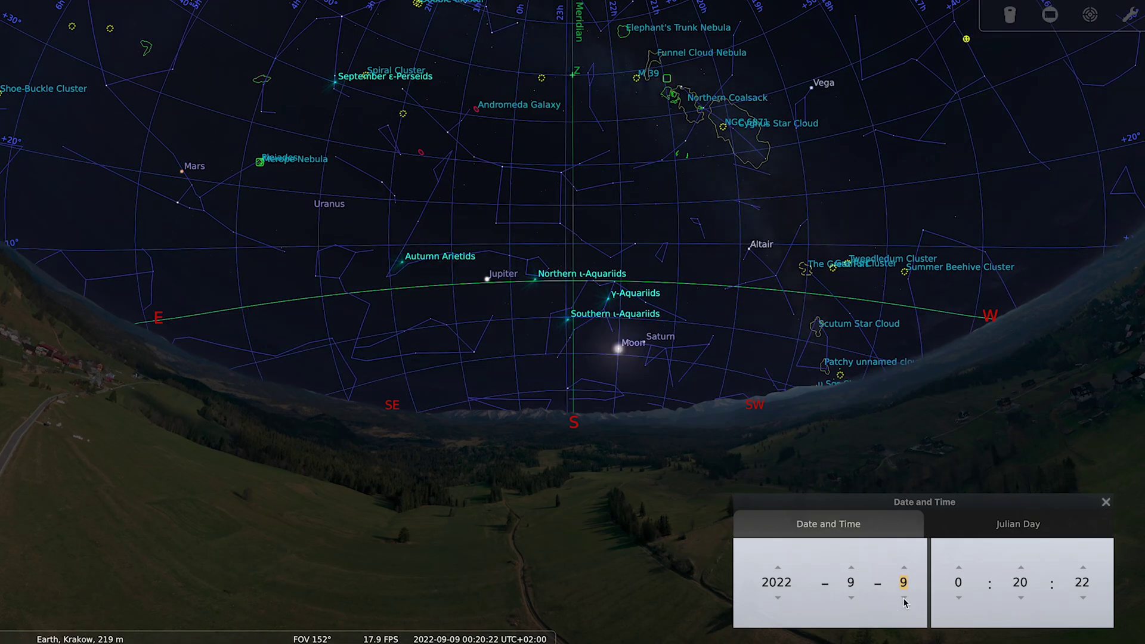
left_click(904, 601)
left_click(904, 601)
left_click(904, 601)
left_click(904, 601)
left_click(904, 601)
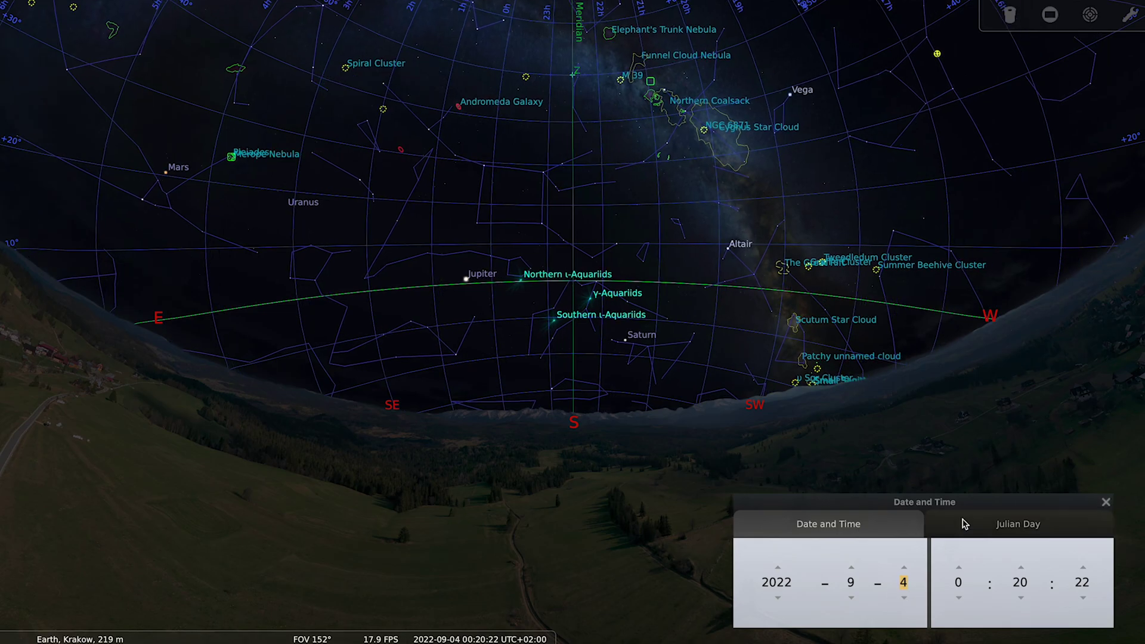
Set Stellarium's clock to 01:00:22 on 2022-09-04, then return to N.I.N.A.
left_click(945, 584)
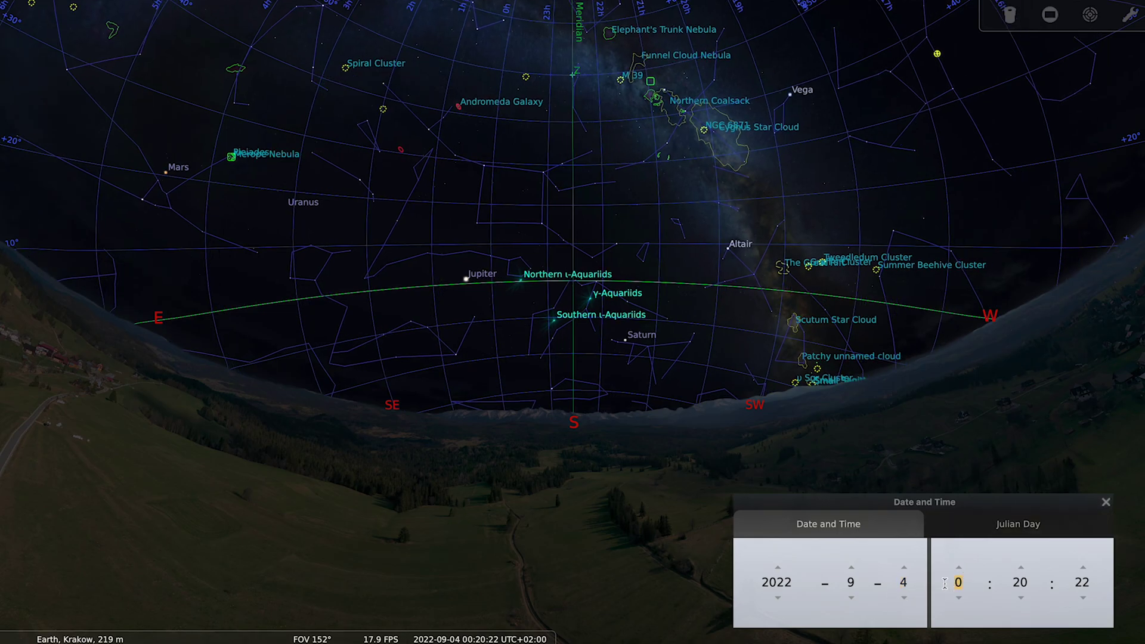
type("5")
key("Tab")
type("0")
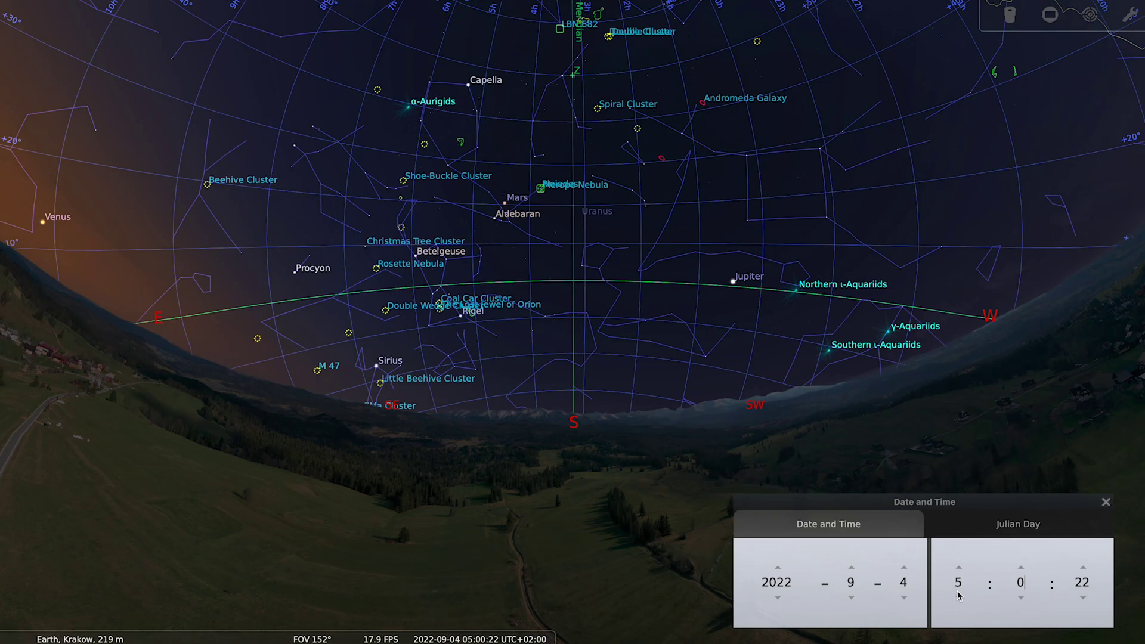
left_click(958, 597)
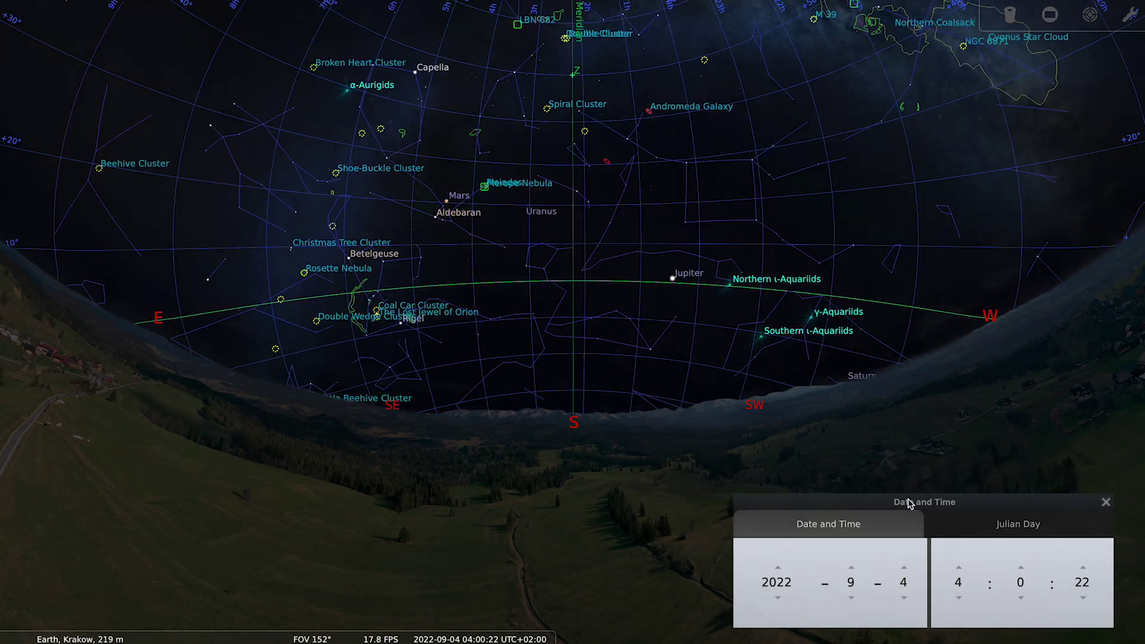
left_click(959, 567)
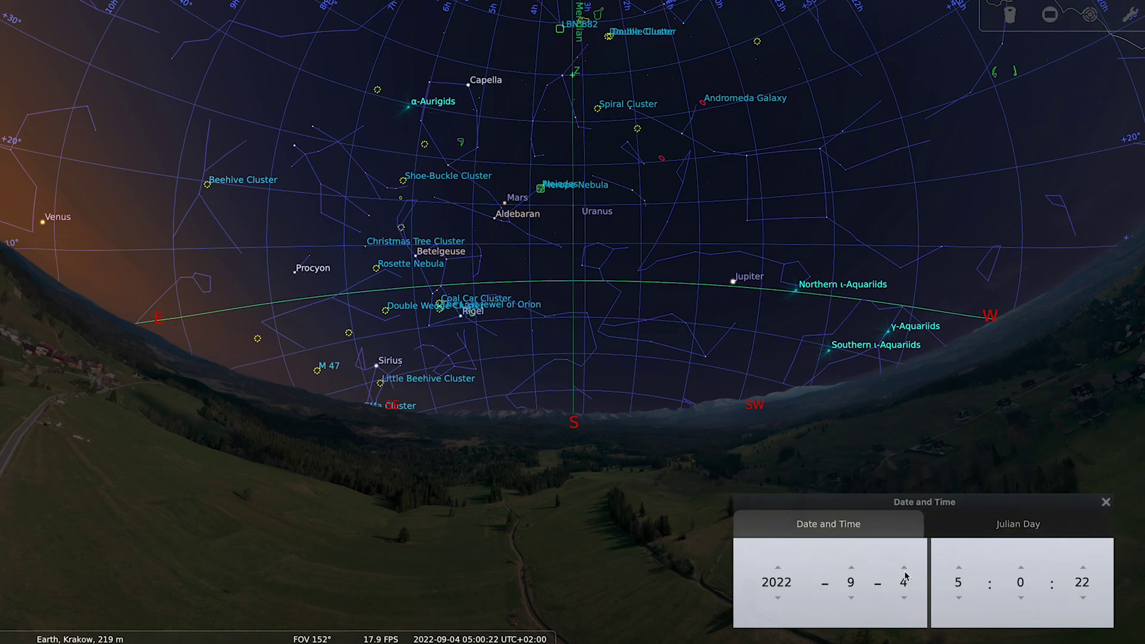
left_click(958, 597)
left_click(958, 597)
left_click(959, 597)
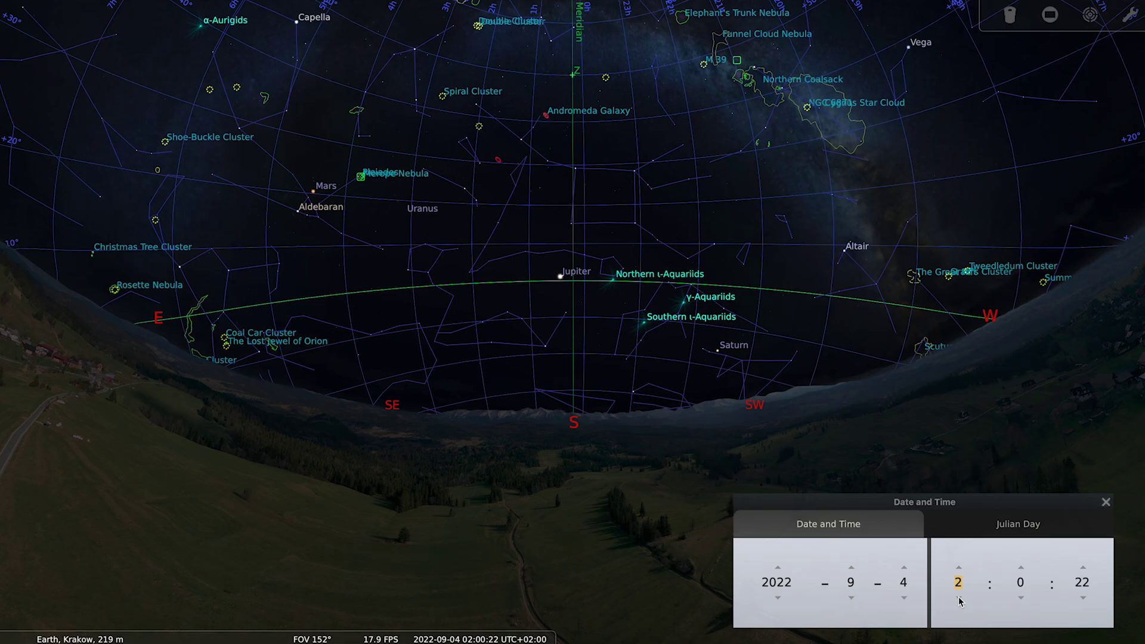
left_click(959, 597)
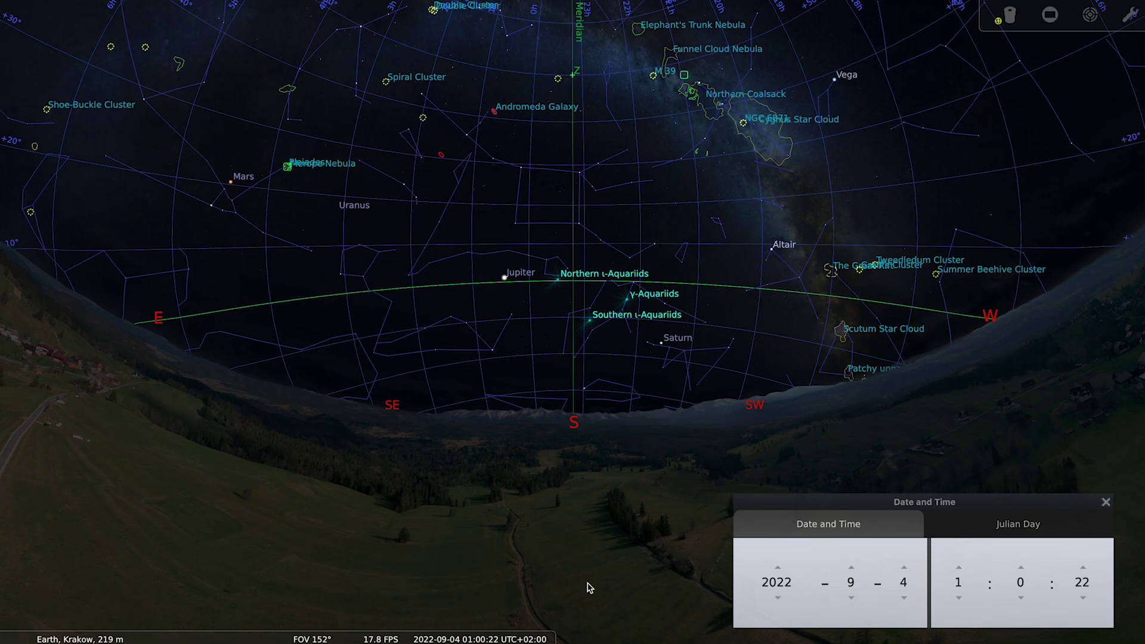
mouse_move(318, 641)
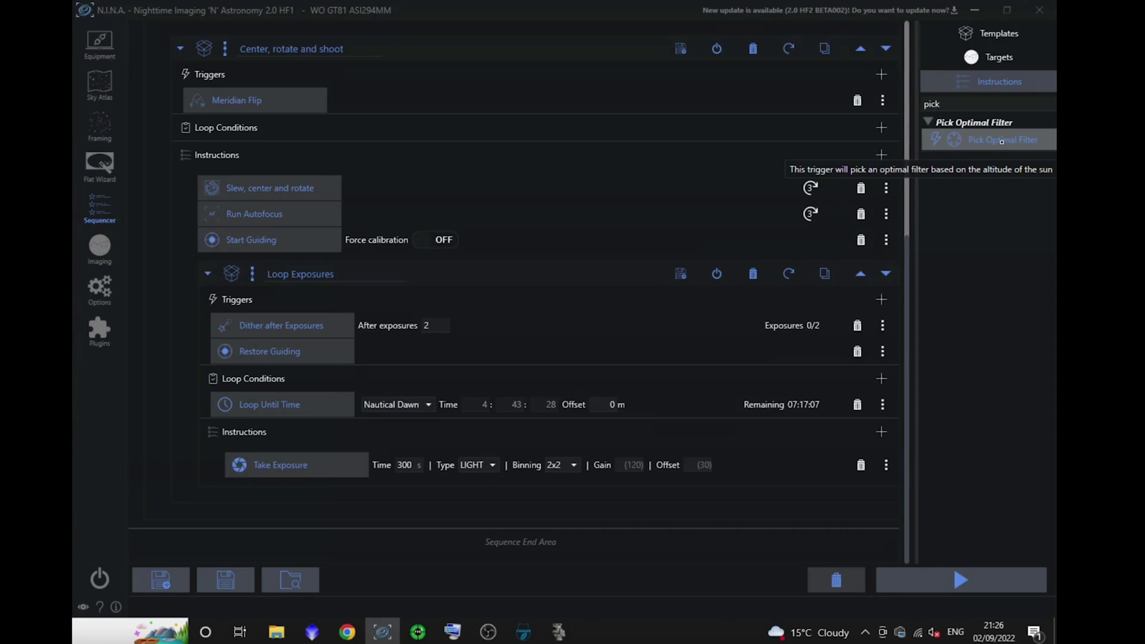
left_click_drag(984, 140, 395, 364)
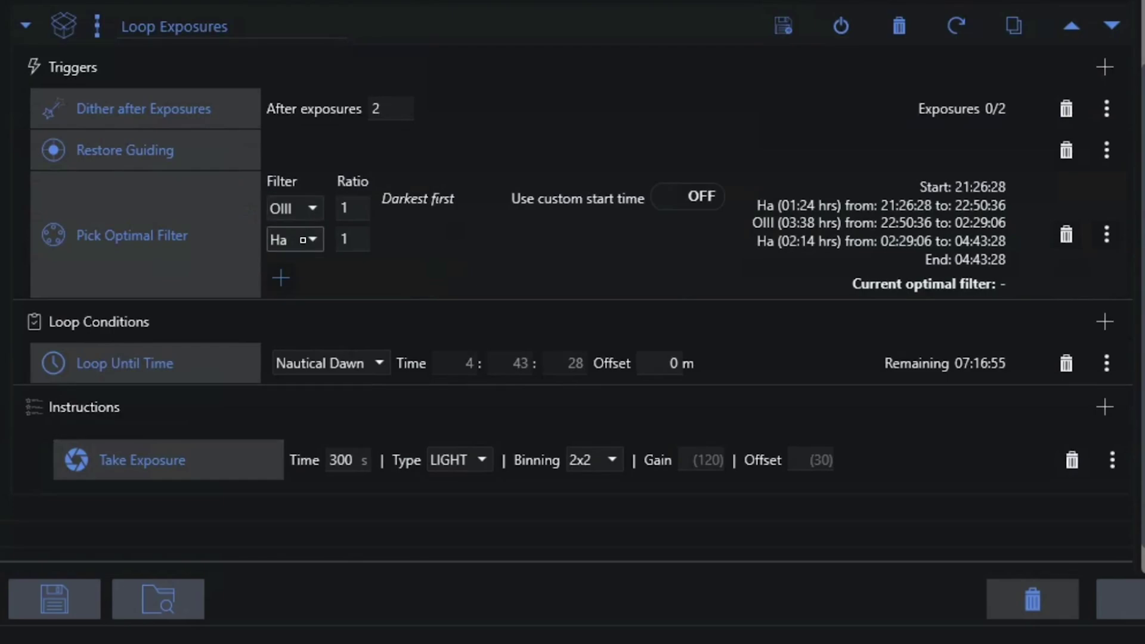
left_click(310, 208)
left_click(310, 208)
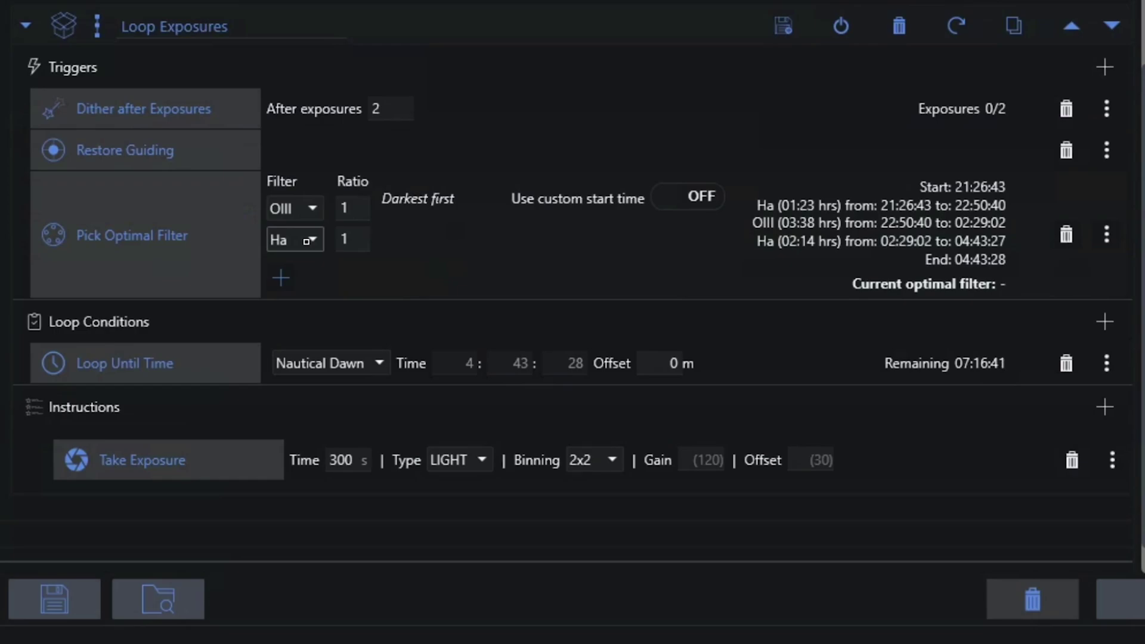
Add SII as a third filter with ratio 1 to the Pick Optimal Filter list.
left_click(281, 278)
left_click(302, 273)
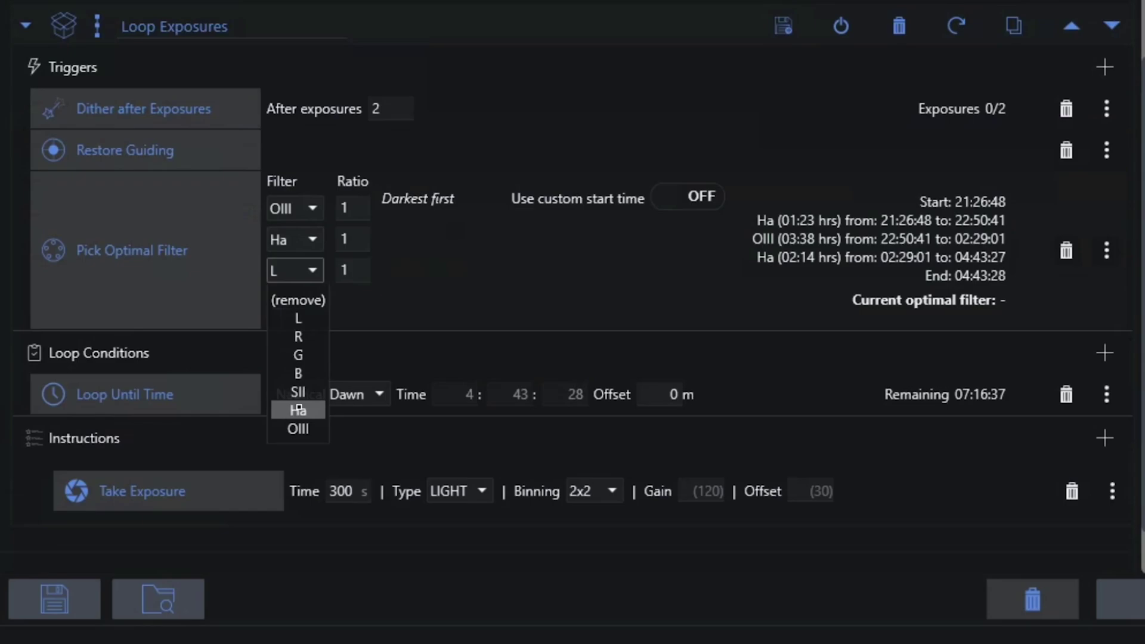
left_click(304, 392)
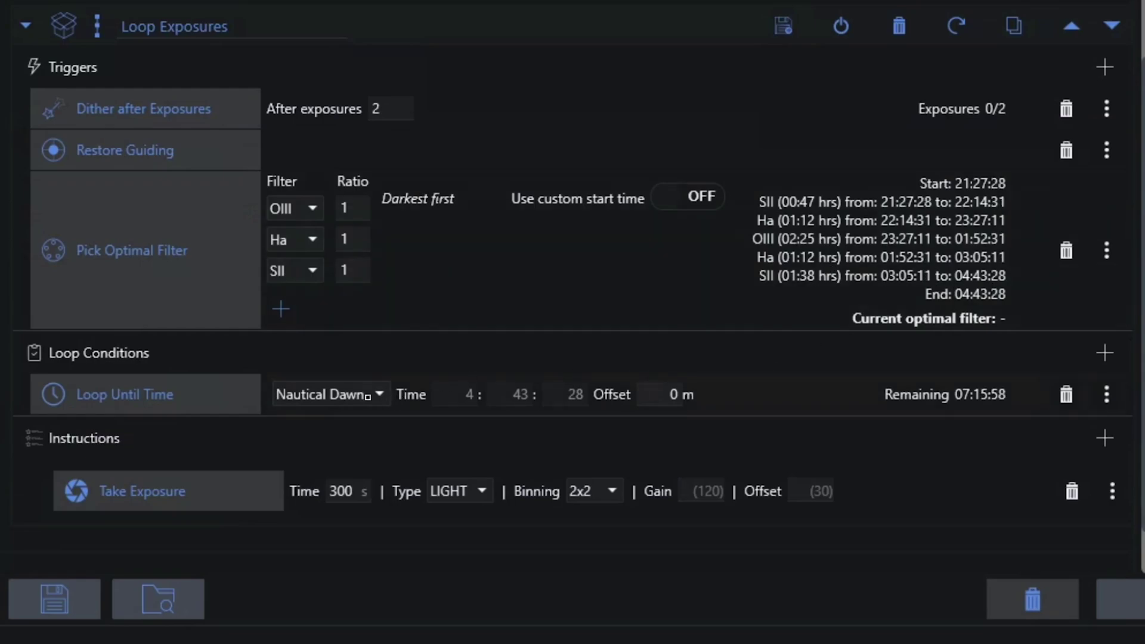
left_click(311, 273)
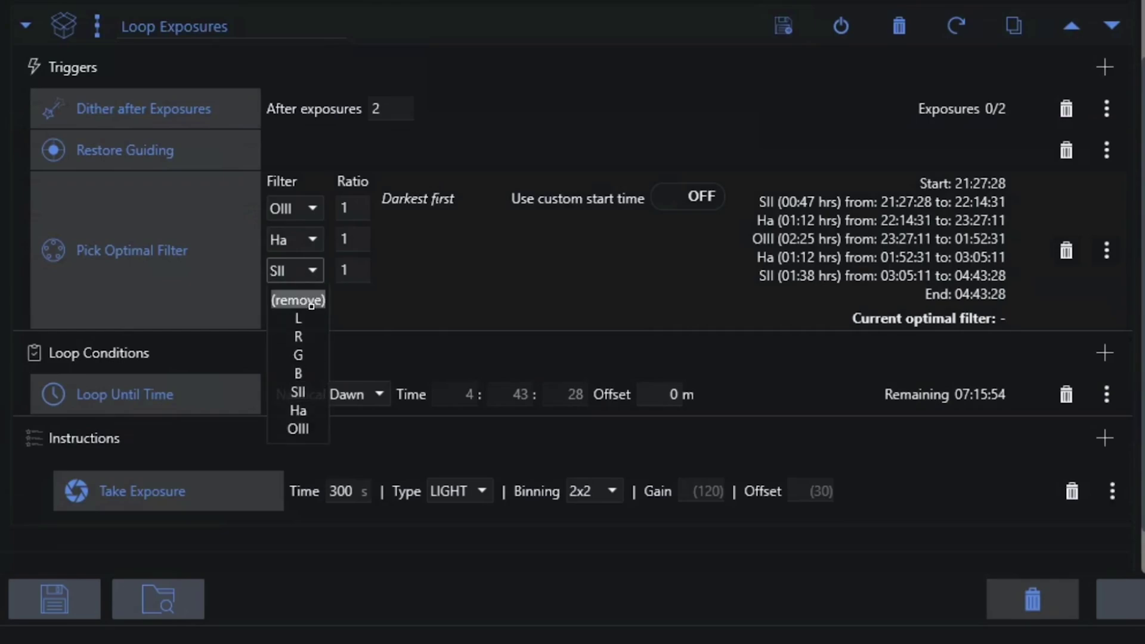
Remove SII from the filter list and change the OIII ratio to 2.
left_click(311, 301)
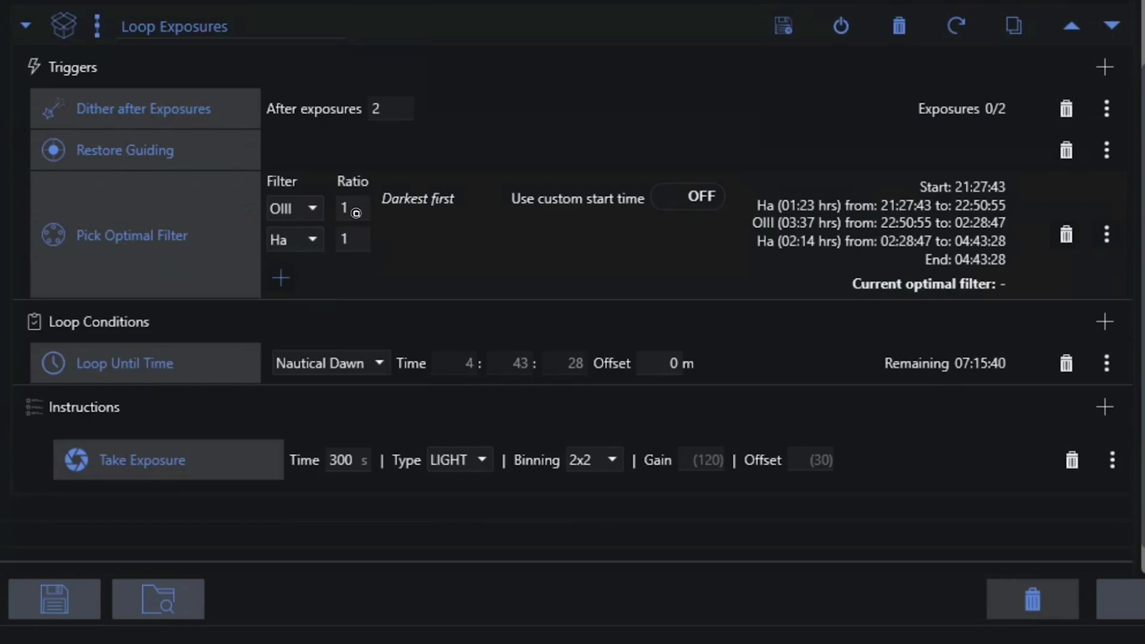
double_click(352, 210)
type("2")
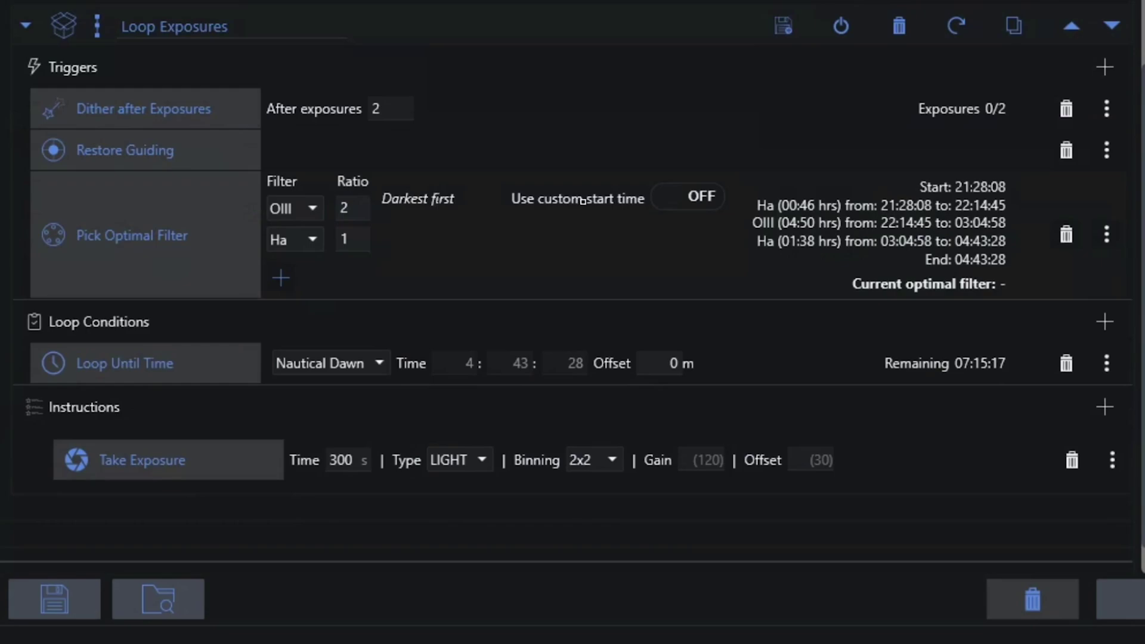
Enable the custom start time and set it to 22:00:00.
left_click(699, 201)
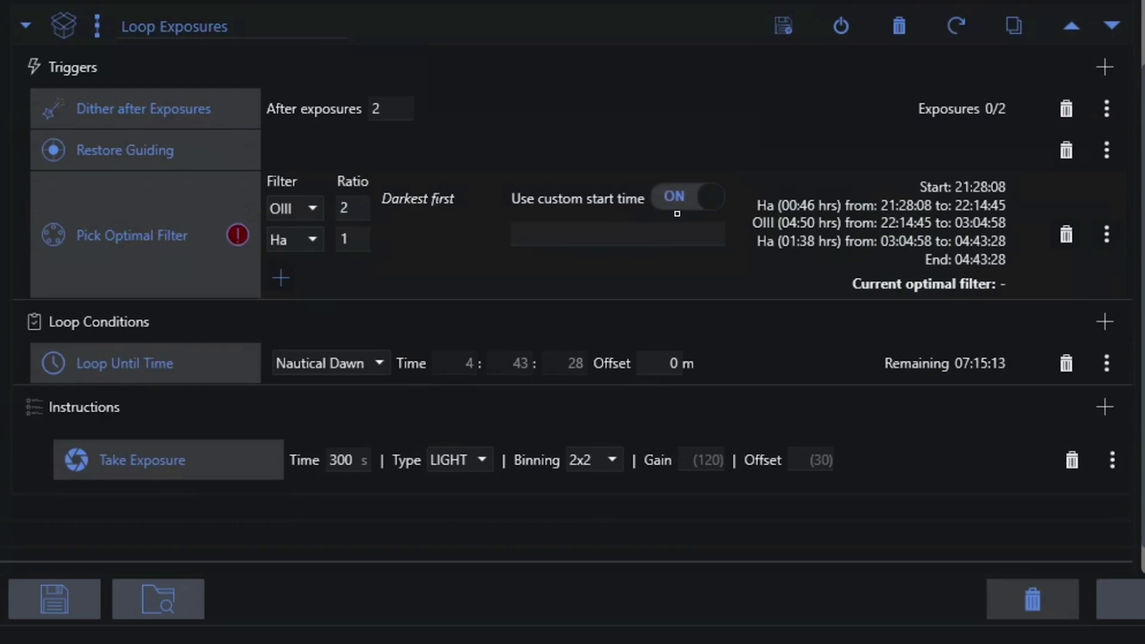
left_click(689, 200)
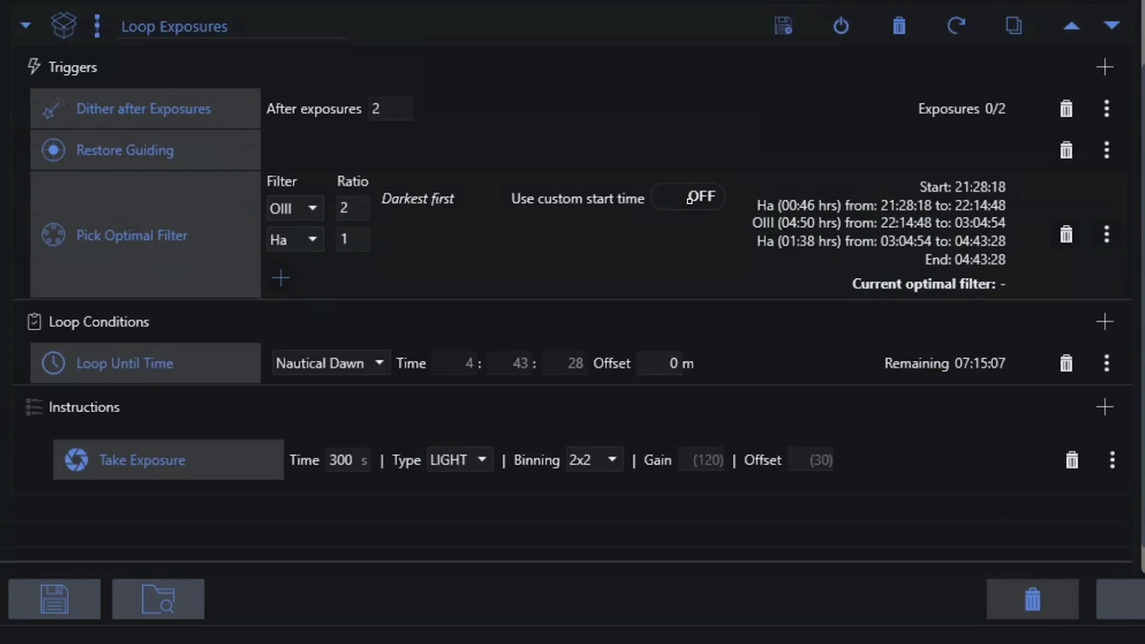
left_click(689, 201)
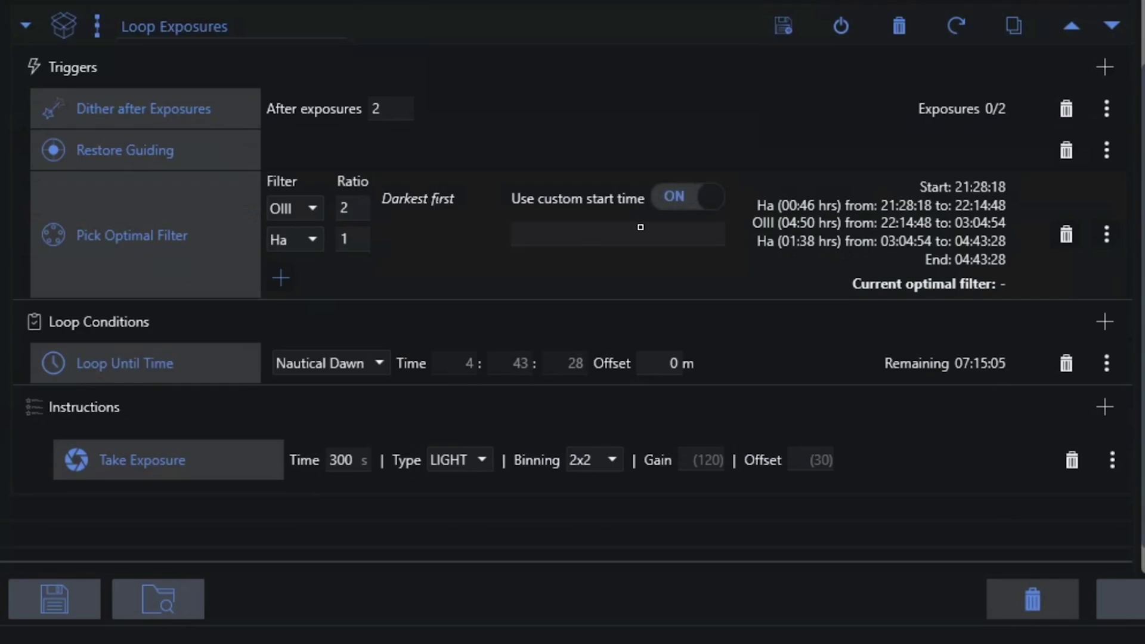
left_click(582, 240)
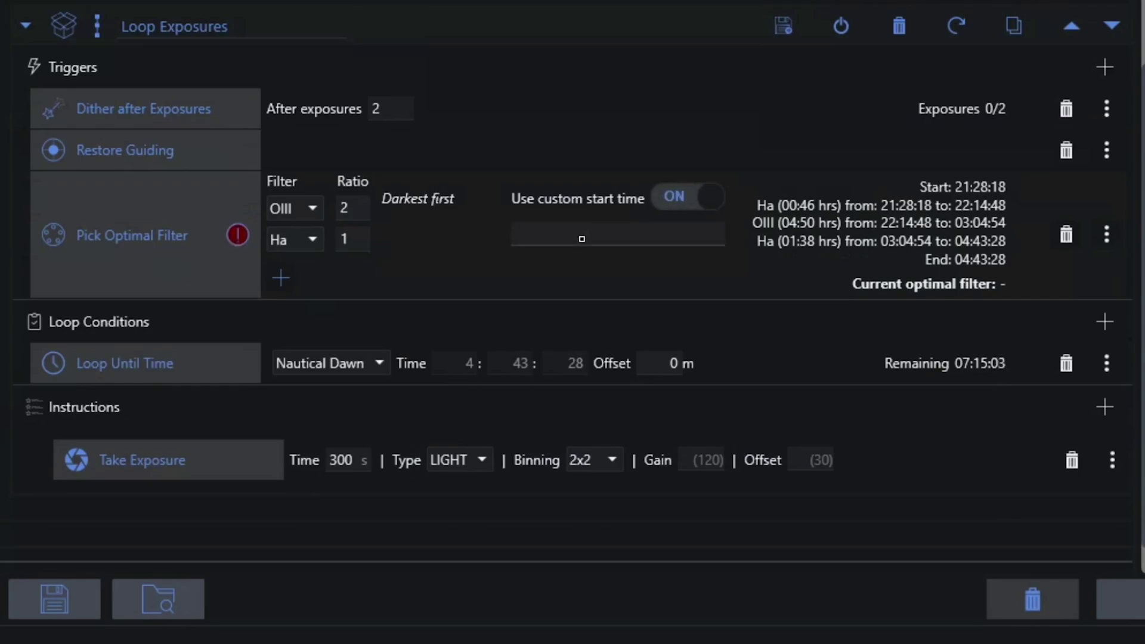
type("22:00:00")
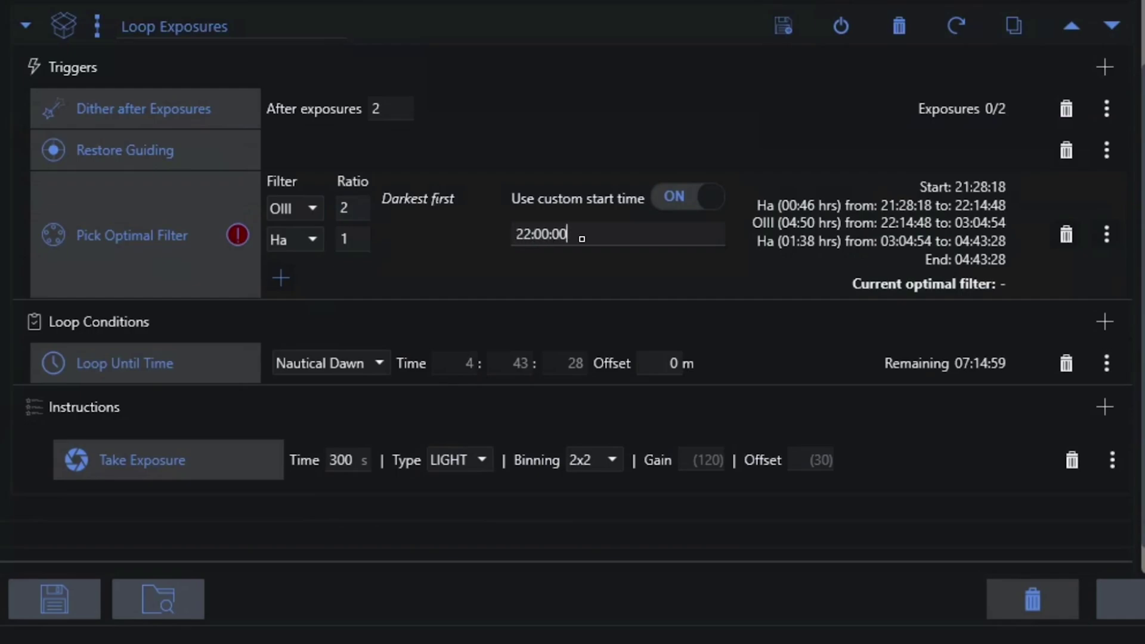
left_click(629, 279)
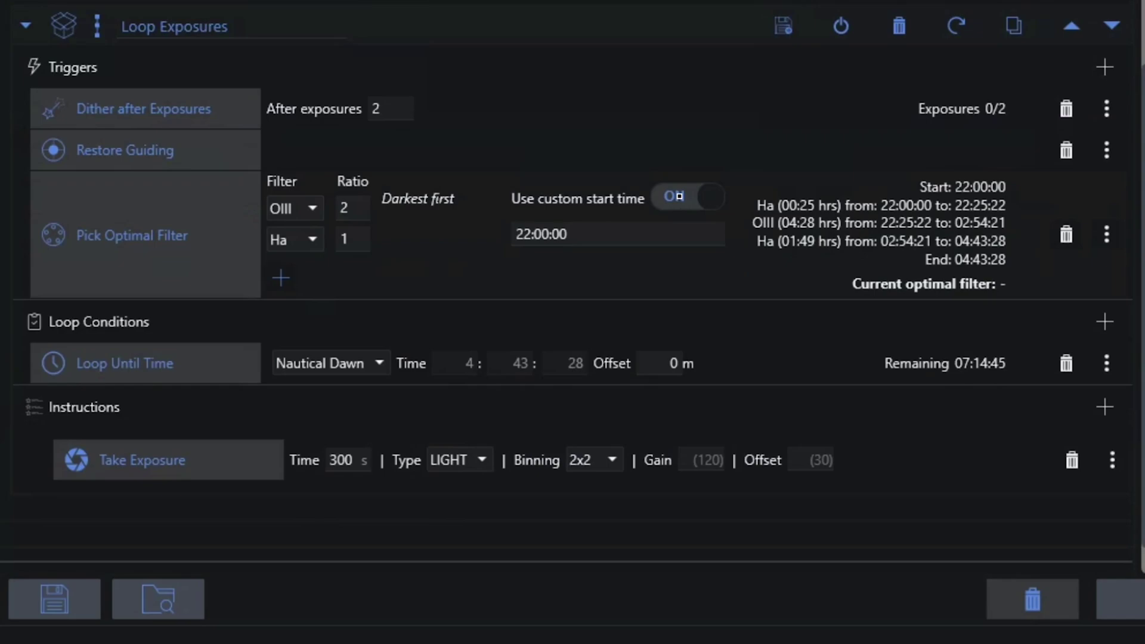
Turn off the Use custom start time toggle so scheduling starts from now.
left_click(679, 196)
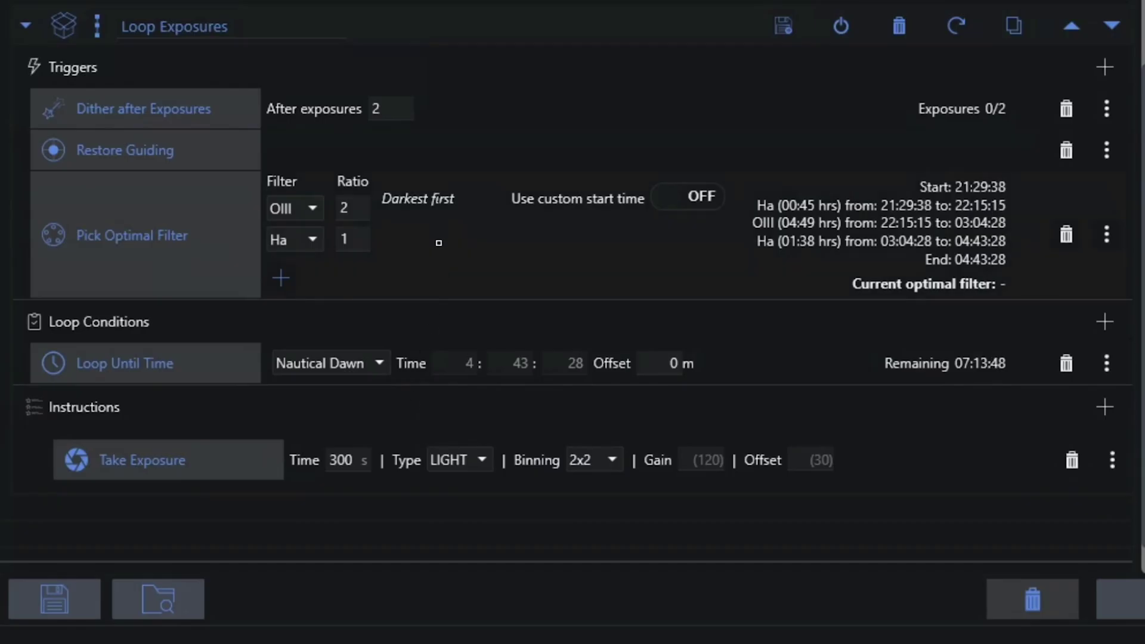
Change the OIII ratio from 2 back to 1, matching Ha.
double_click(346, 210)
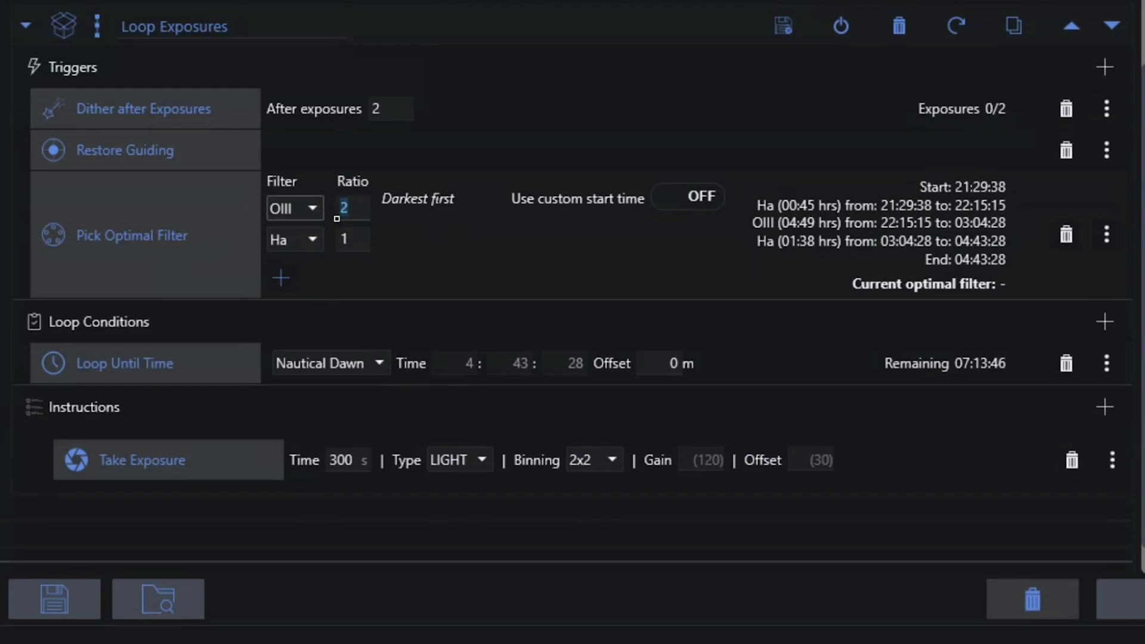
type("1")
left_click(456, 261)
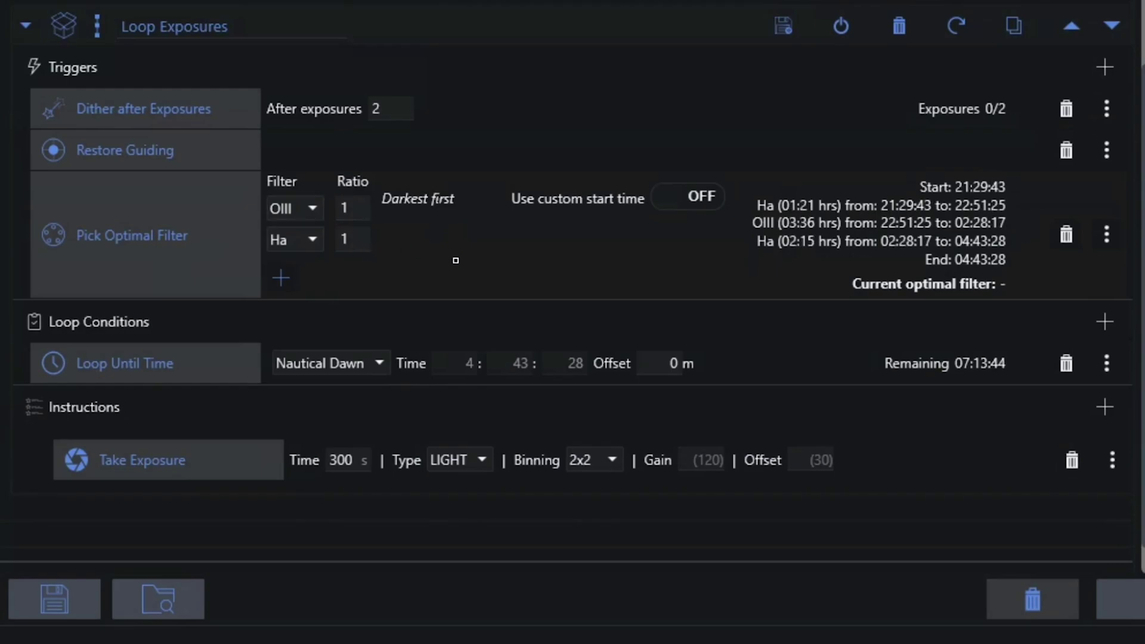